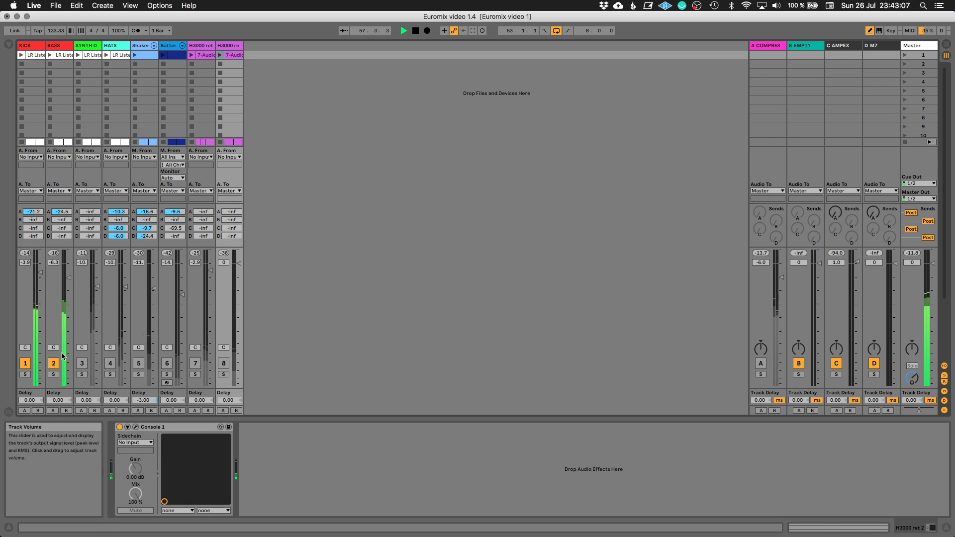
- Activate the SYNTH D, HATS and Shaker tracks one by one while the loop plays
click(82, 363)
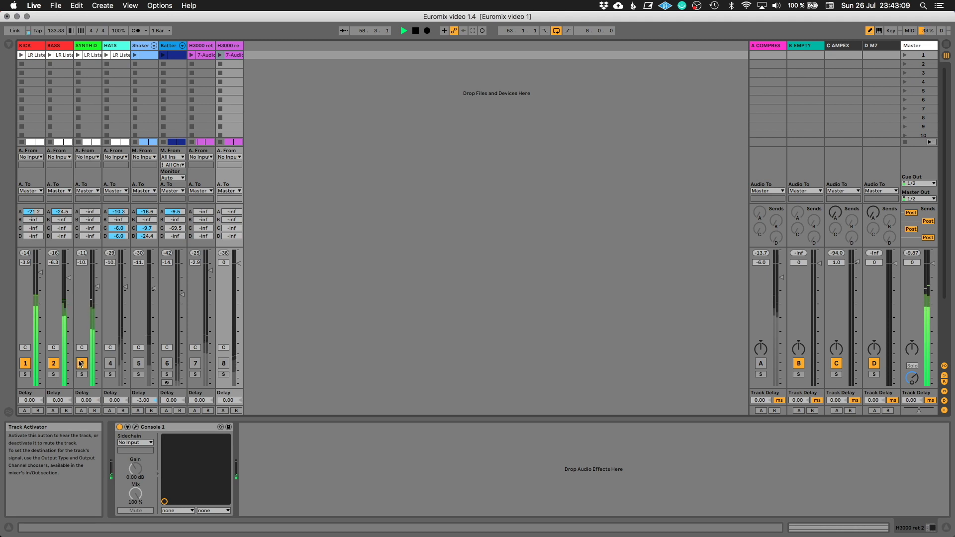
click(109, 363)
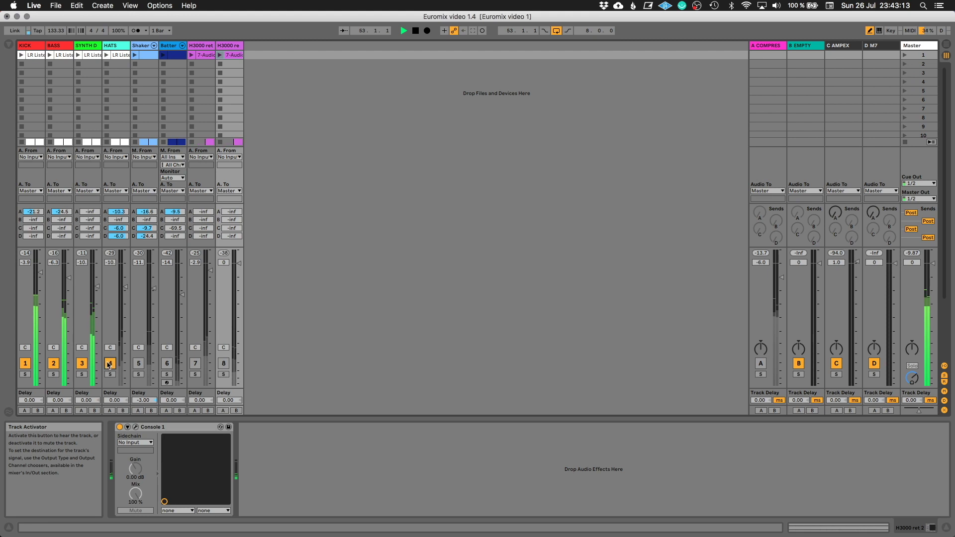
click(139, 364)
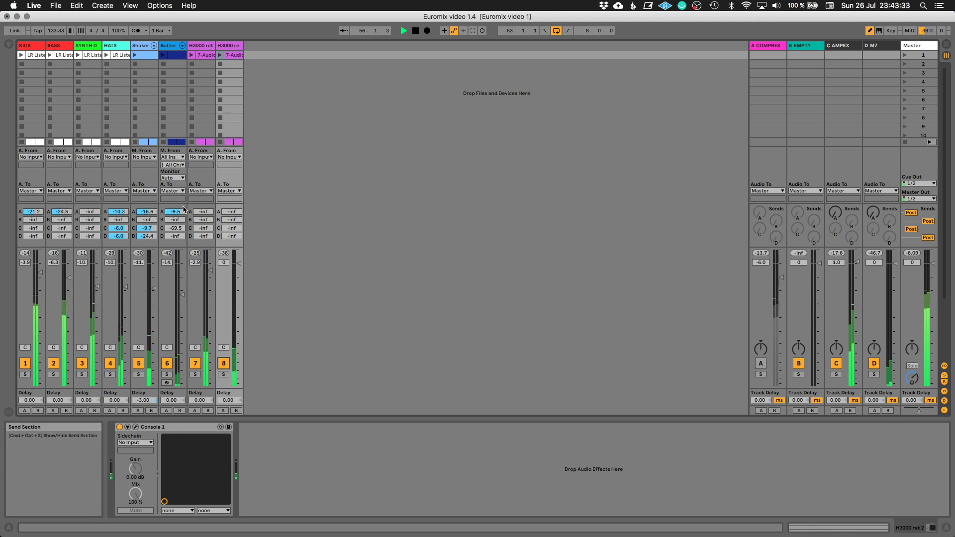
- Select the compressor return A and toggle its activation several times to compare the mix, leaving it active
click(759, 48)
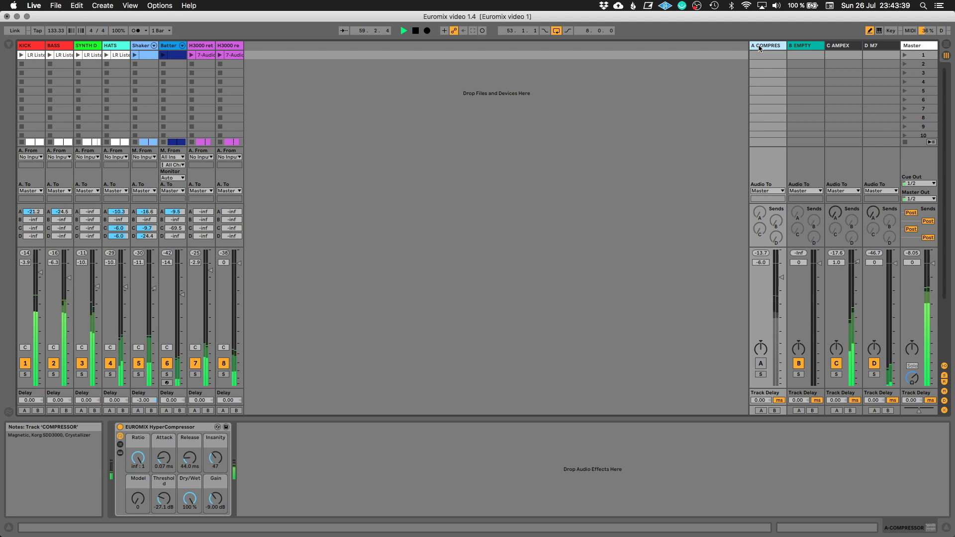
click(761, 364)
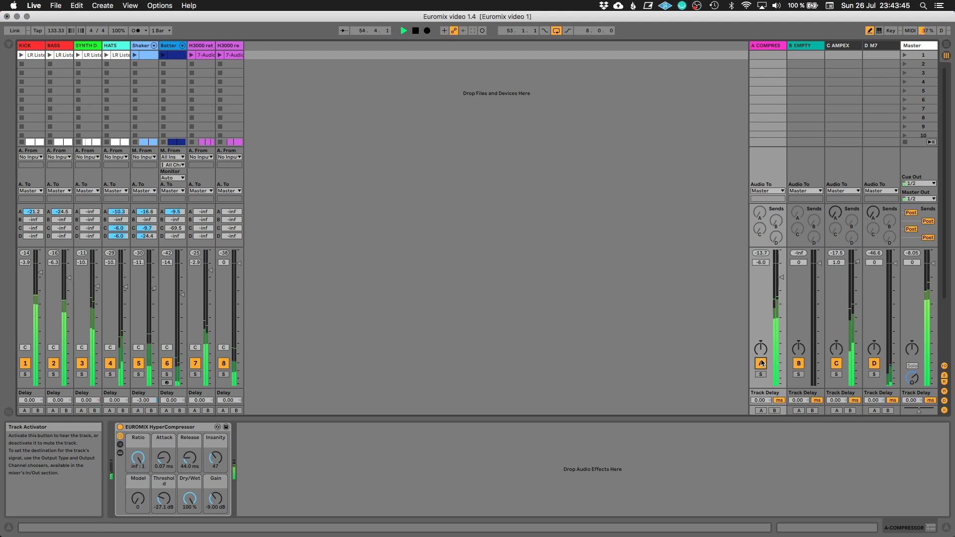
click(761, 363)
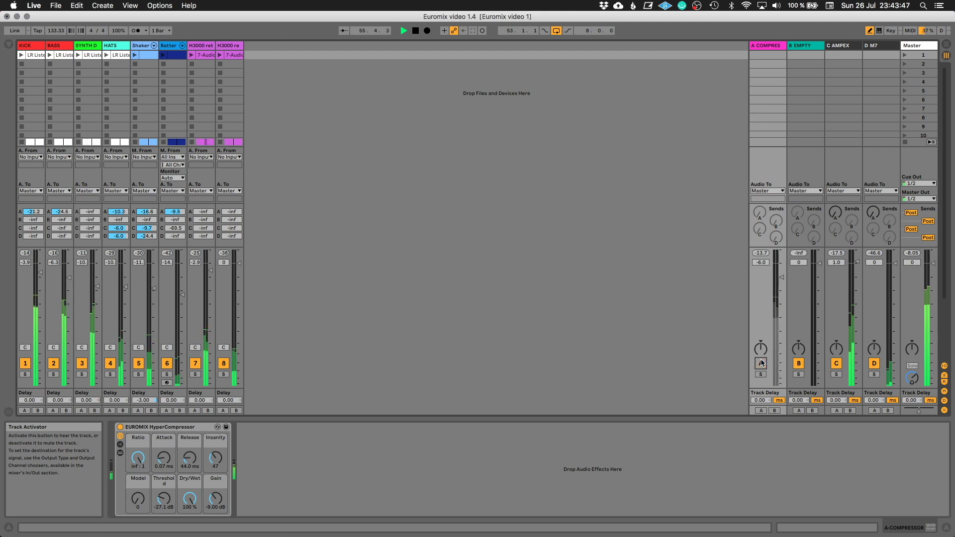
click(761, 363)
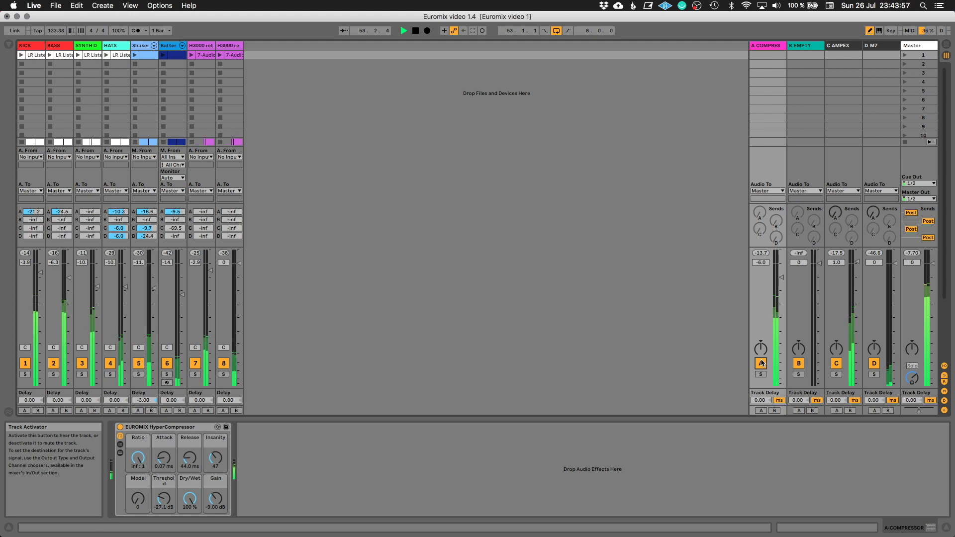
click(761, 363)
click(761, 363)
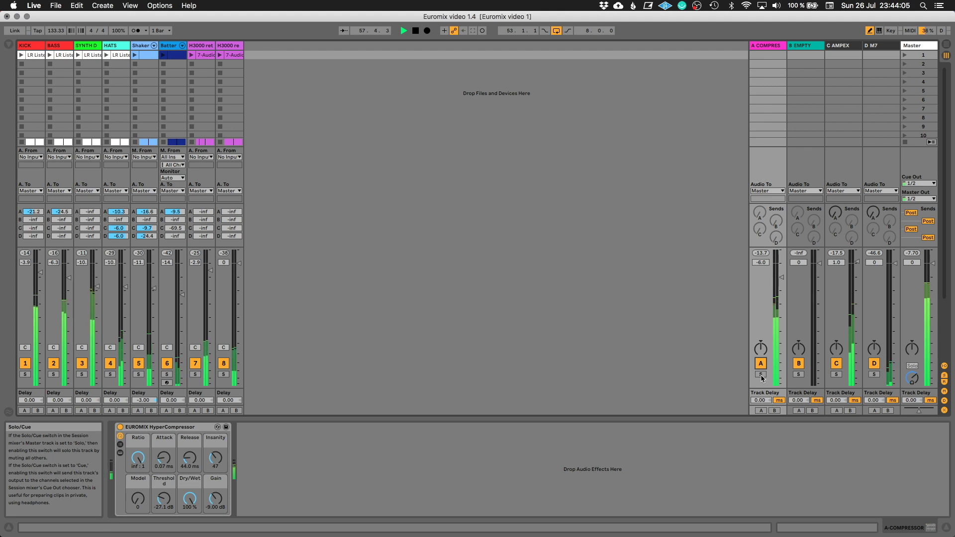
- Audition return A in solo, compare the full mix with it off and on, and stop playback
click(761, 374)
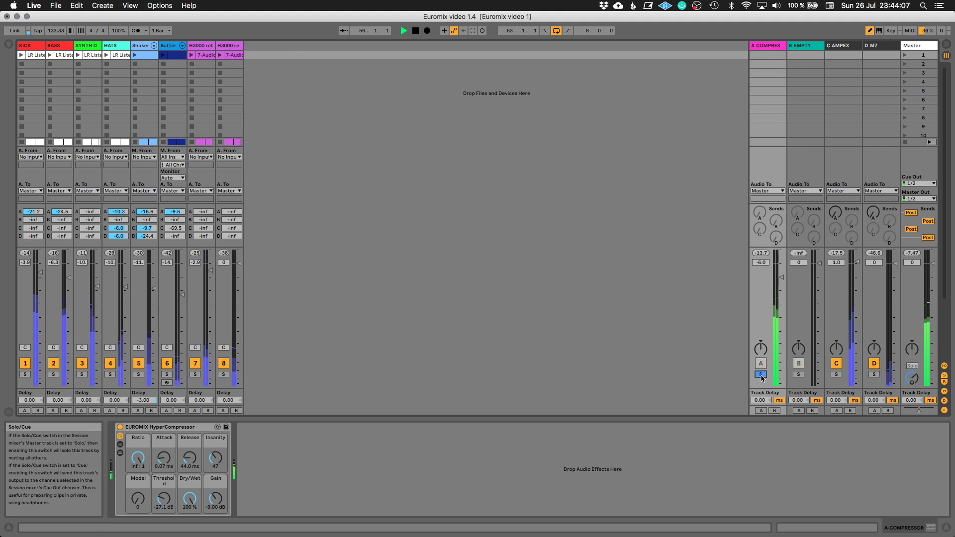
click(761, 375)
click(760, 364)
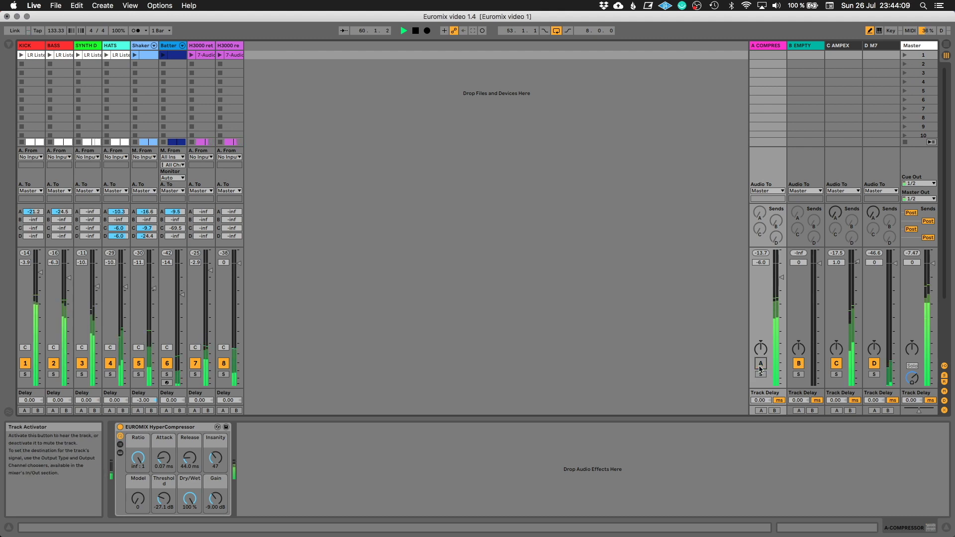
click(760, 363)
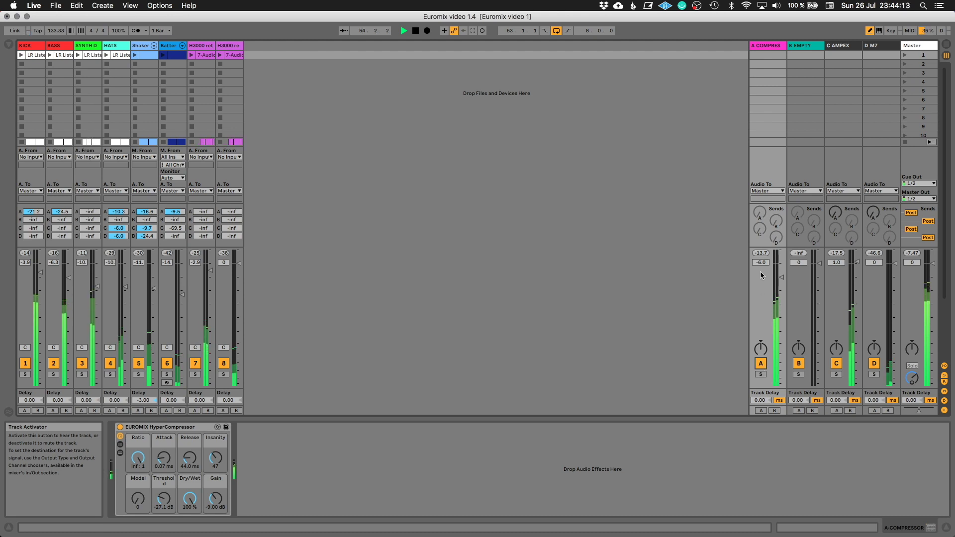
click(773, 48)
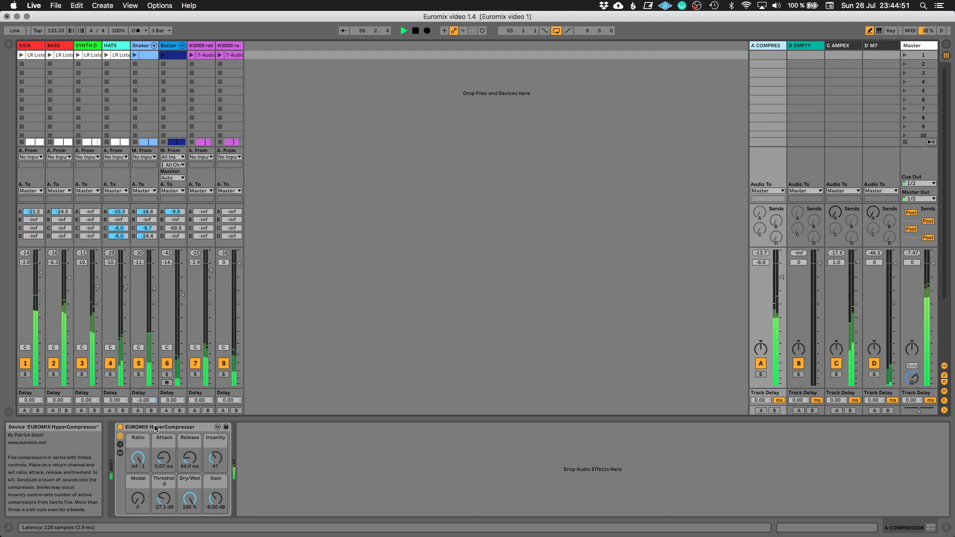
key(space)
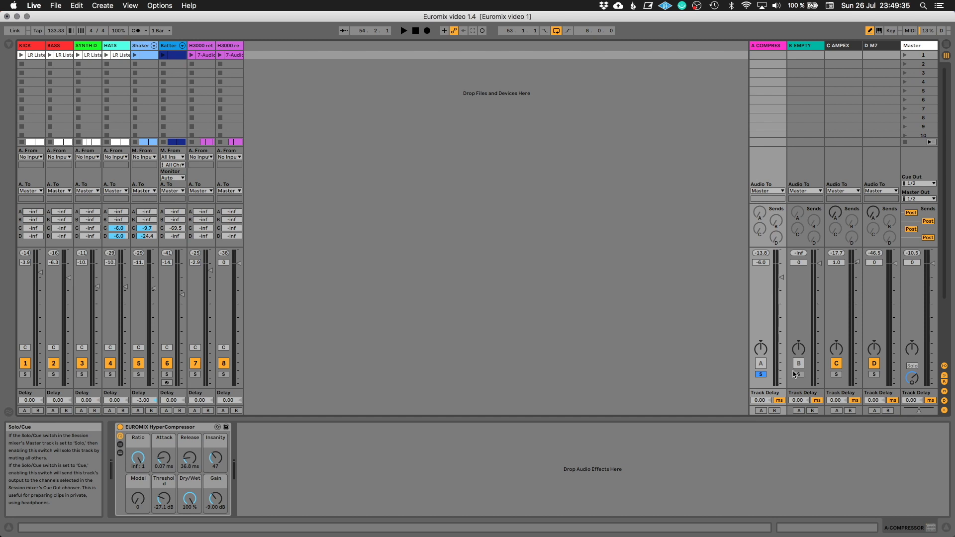
- Start playback, set KICK's send A to -21.2 dB, and compare the soloed kick with return A off and on
key(space)
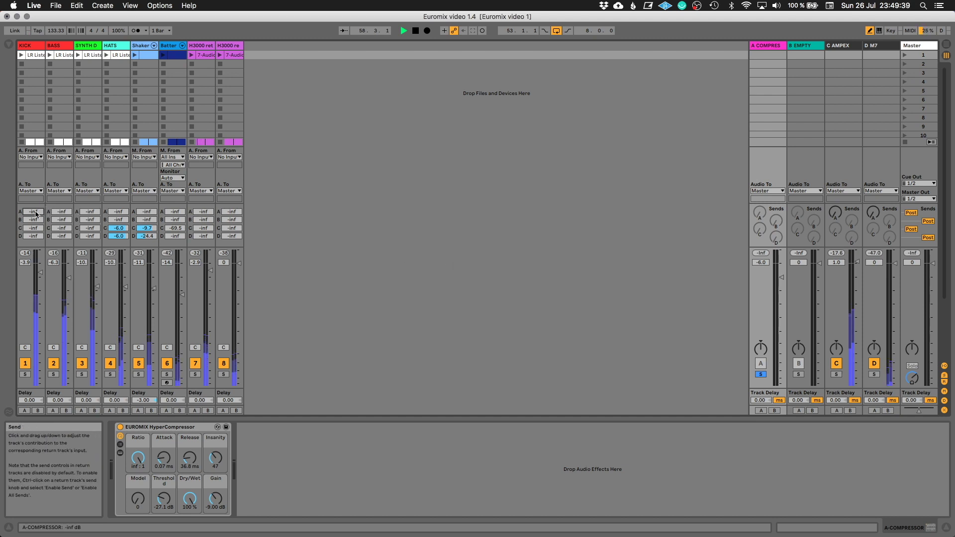
drag(33, 212, 33, 198)
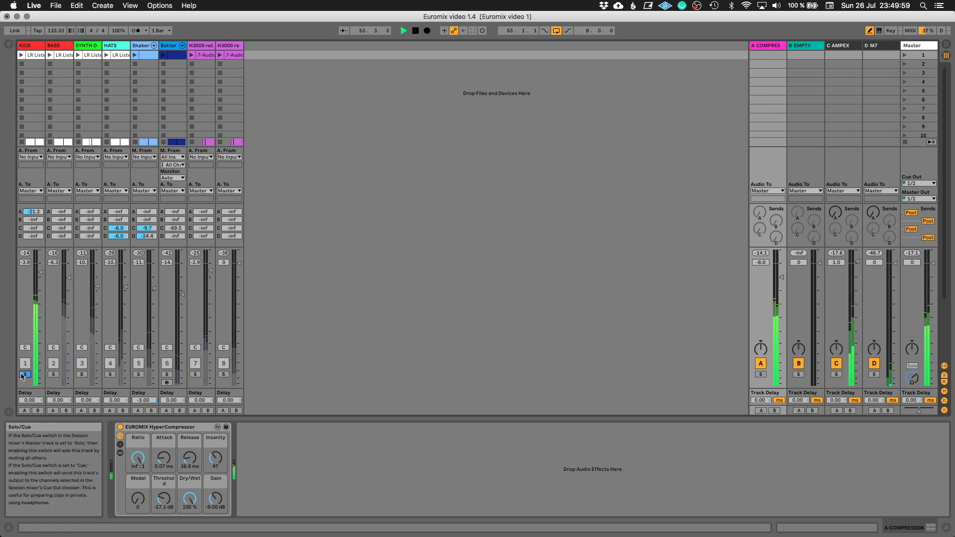
click(759, 366)
click(760, 366)
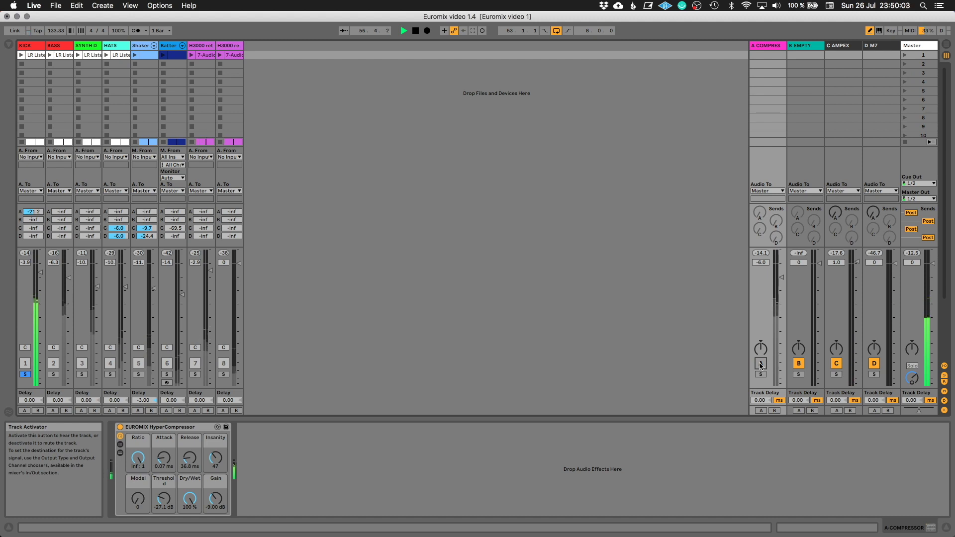
- Solo return A, set send A to -17.2 dB on HATS, -12.8 dB on track 6 and -22.8 dB on track 8, and raise it on C AMPEX
click(760, 374)
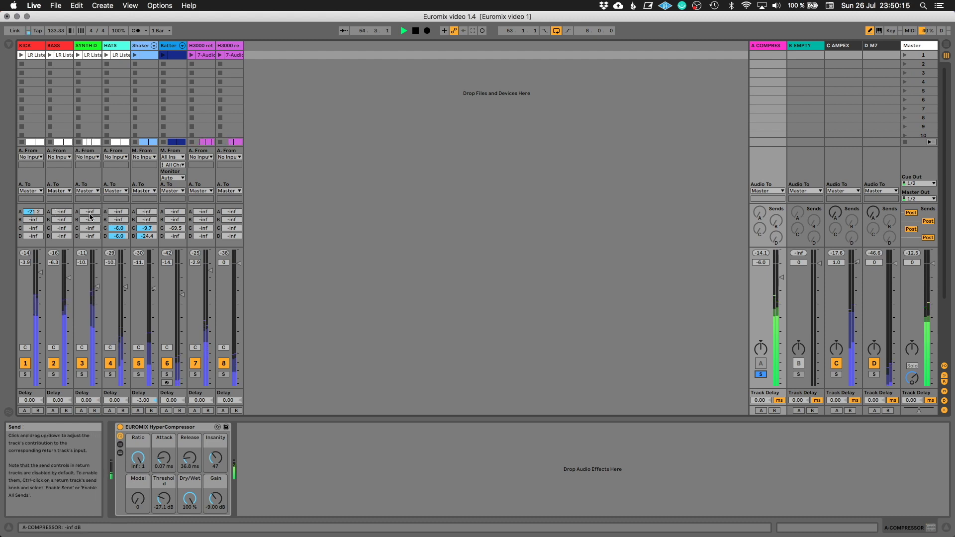
drag(119, 212, 165, 195)
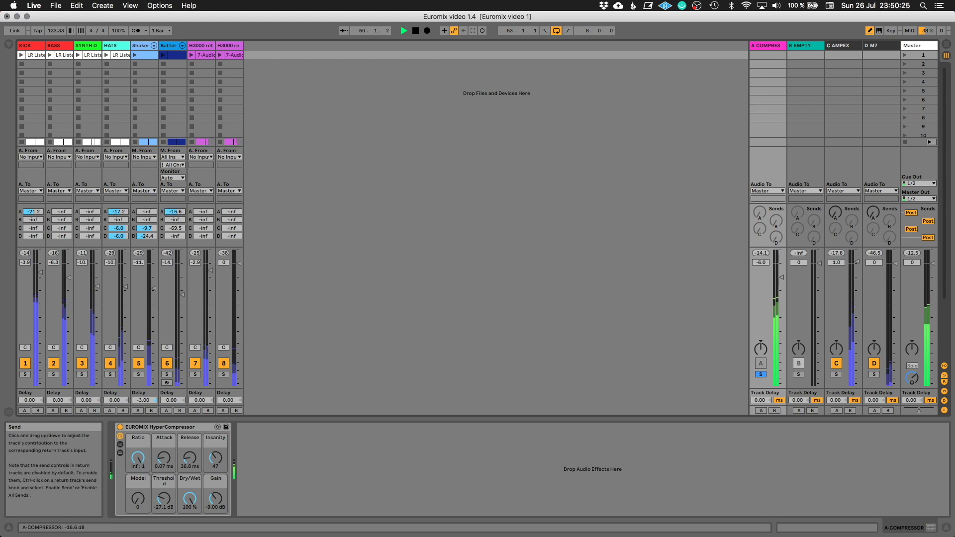
drag(175, 212, 226, 204)
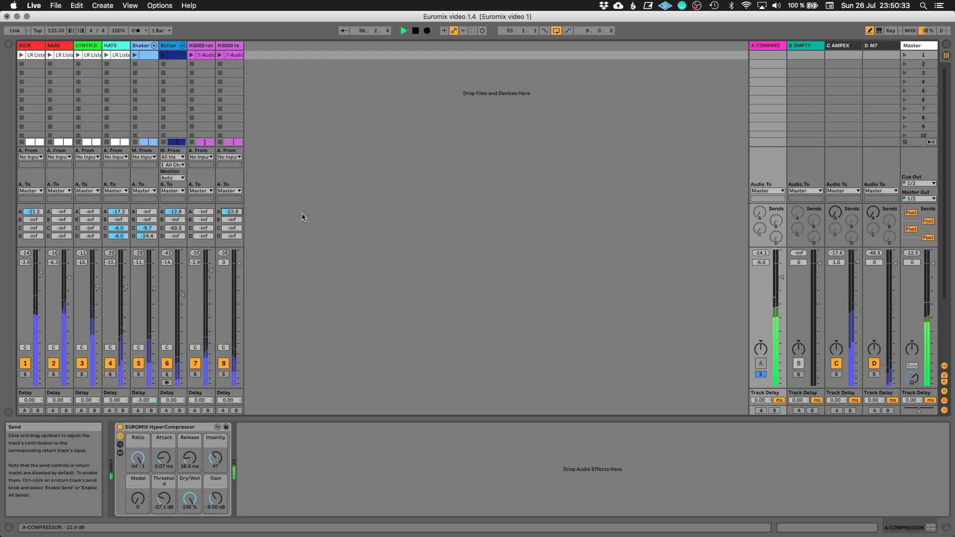
drag(836, 211, 838, 215)
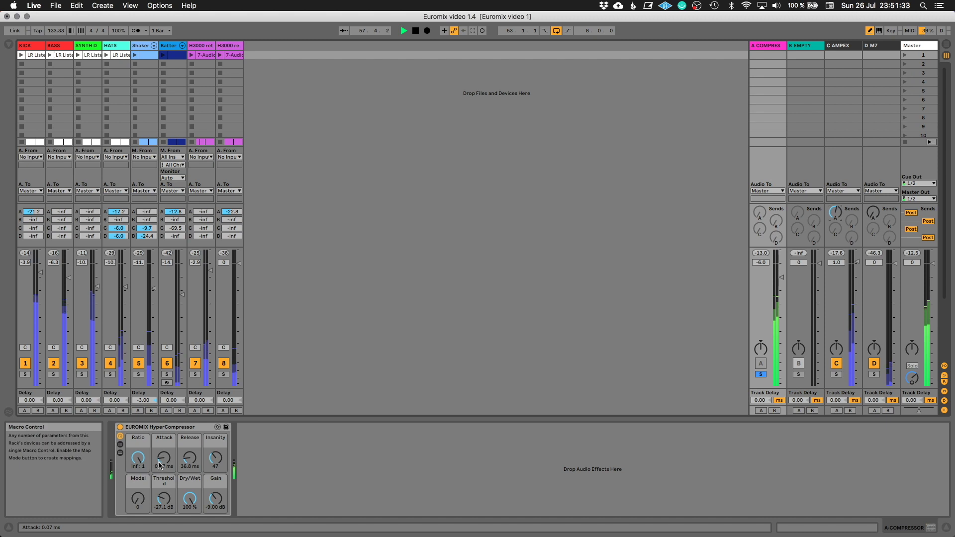
- Set the HyperCompressor's attack to 0.13 ms and its release to 44.2 ms
drag(159, 465, 160, 461)
drag(190, 458, 164, 467)
click(189, 459)
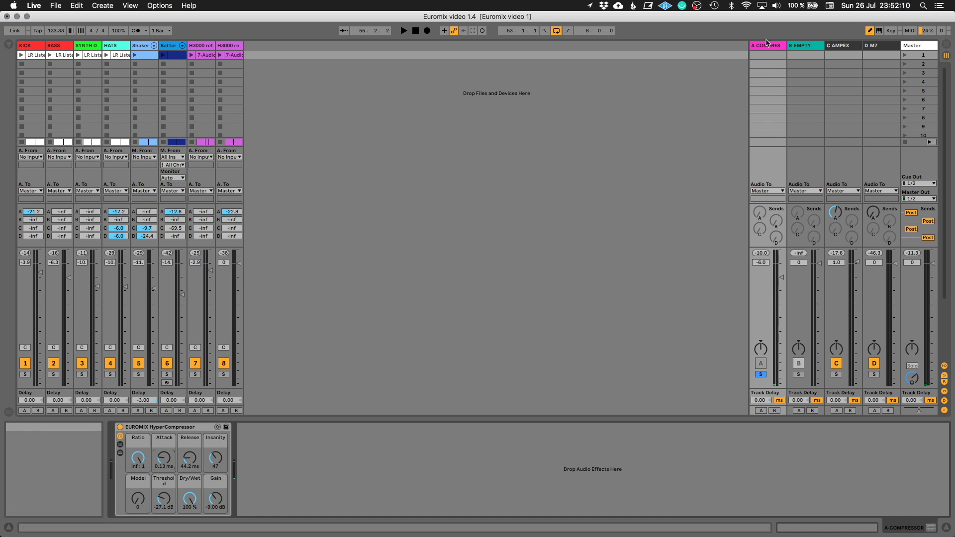
- Look at the Master track's device chain, alternating with the compressor return A
click(912, 45)
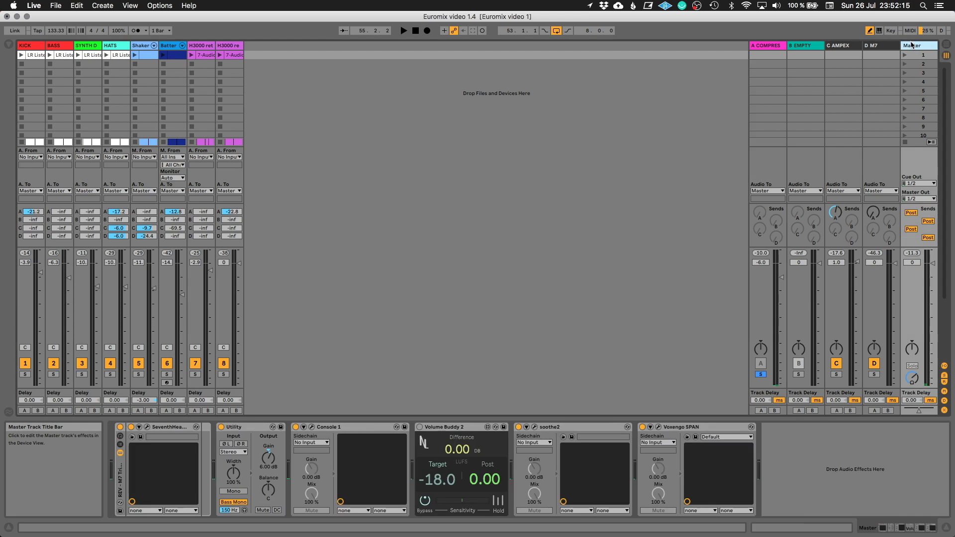
click(771, 50)
click(918, 47)
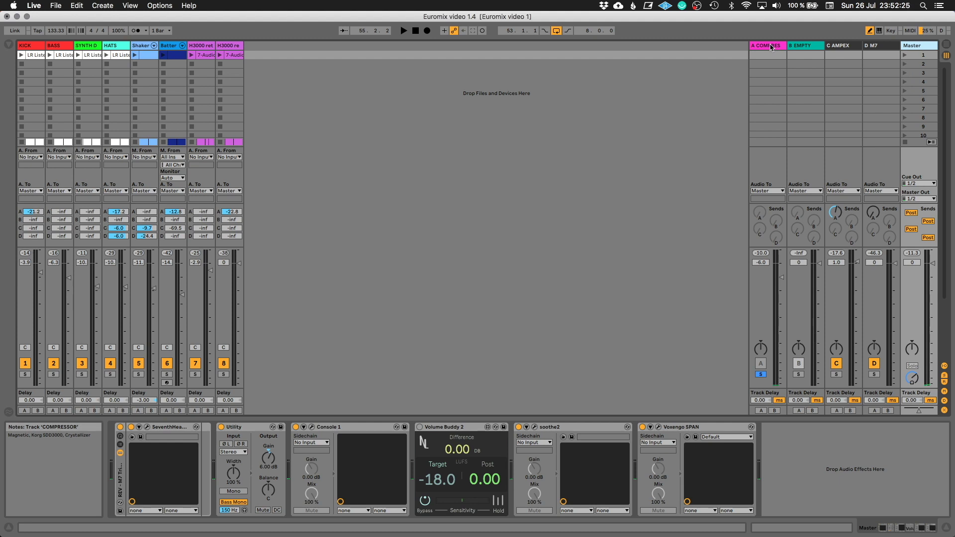
click(771, 48)
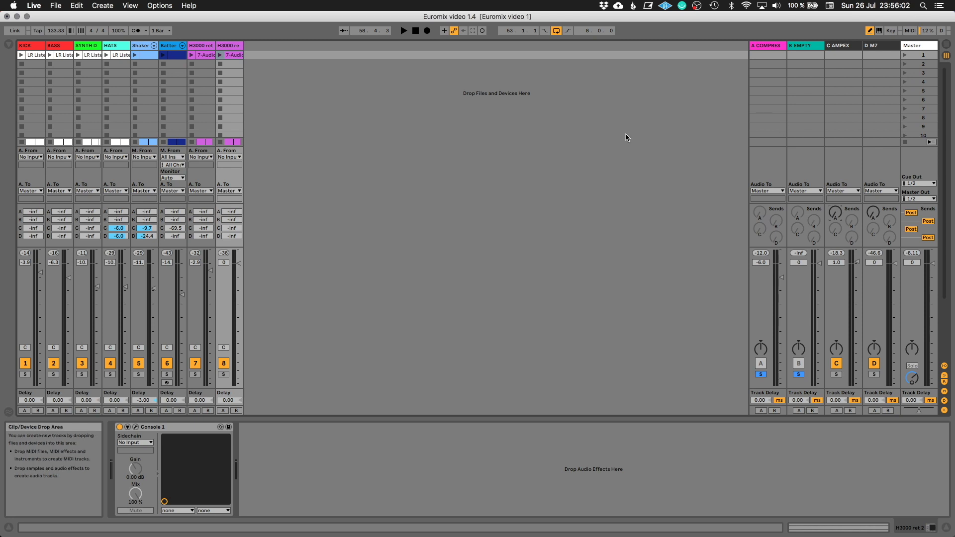
- Start playback and set send A to -9.4 dB on BASS, -11.0 dB on HATS, -8.0 dB on Shaker and -11.2 dB on track 6
key(space)
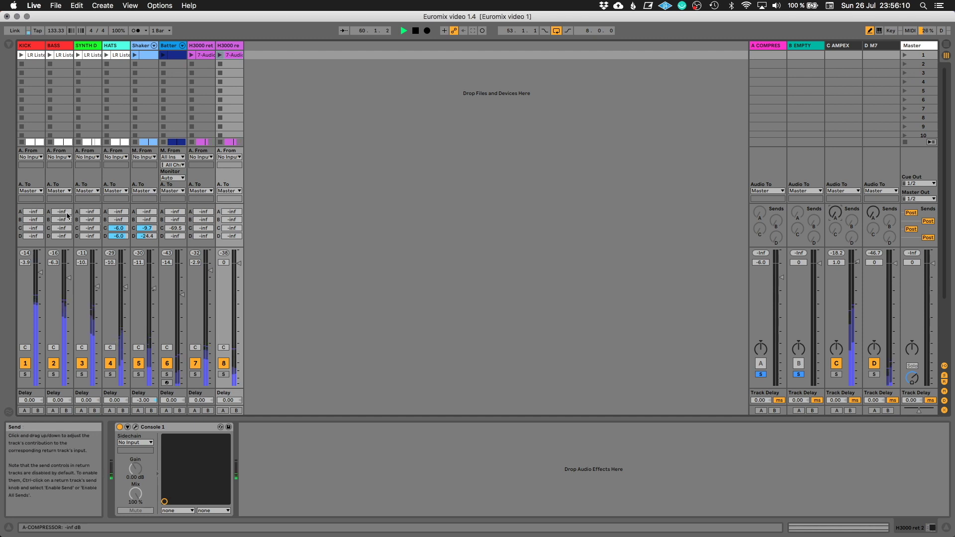
drag(68, 216, 68, 190)
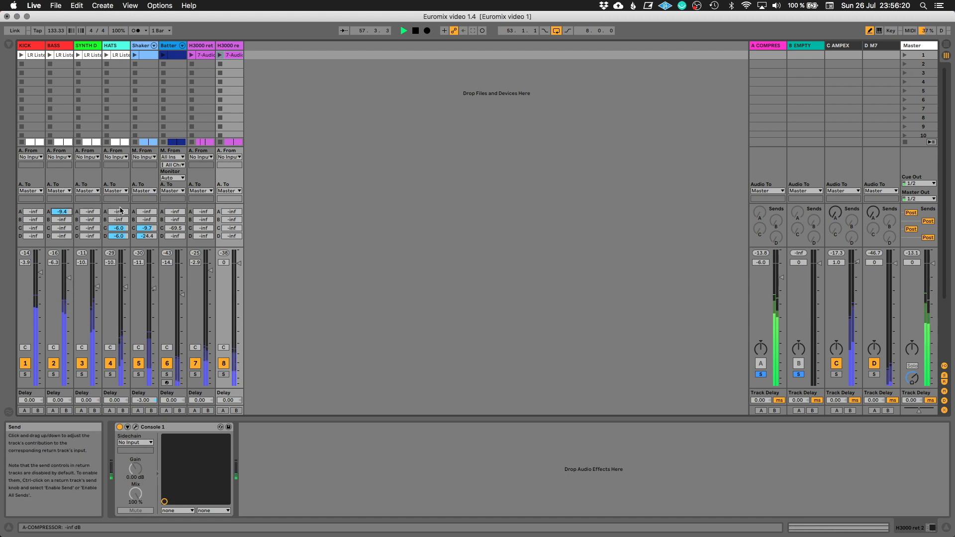
drag(120, 210, 144, 208)
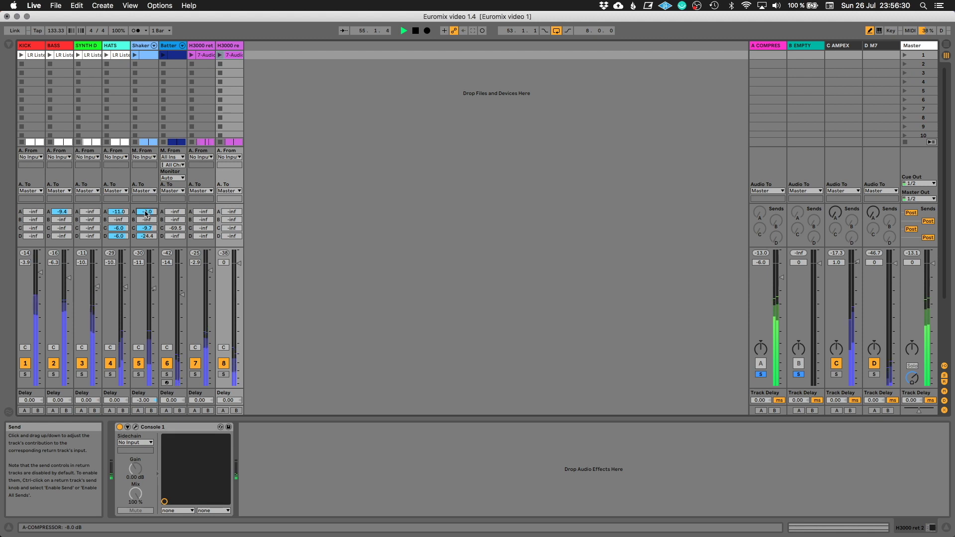
drag(175, 211, 175, 199)
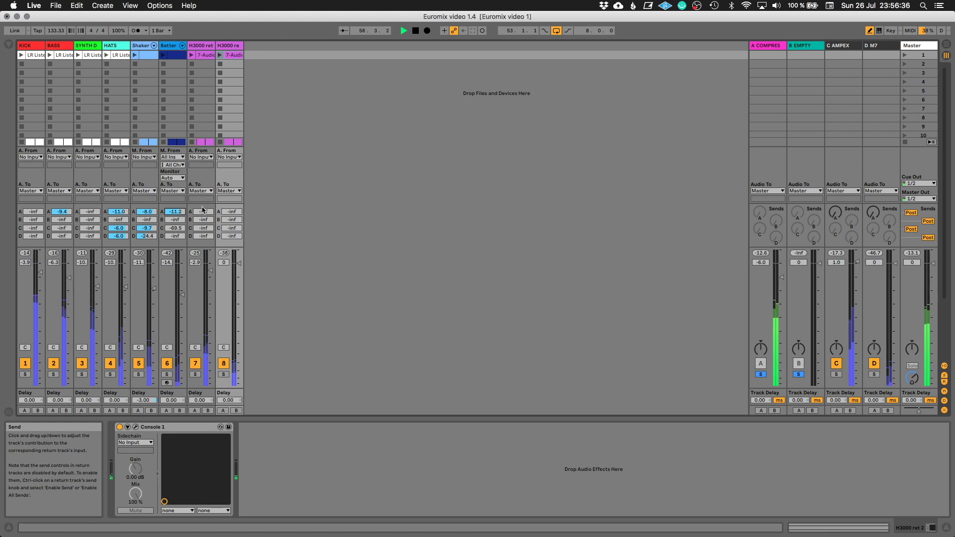
- Set send A to -5.0 dB on BASS, -9.7 dB on Shaker and -12.0 dB on track 8, and KICK's send B to -4.0 dB
click(233, 213)
drag(233, 213, 233, 209)
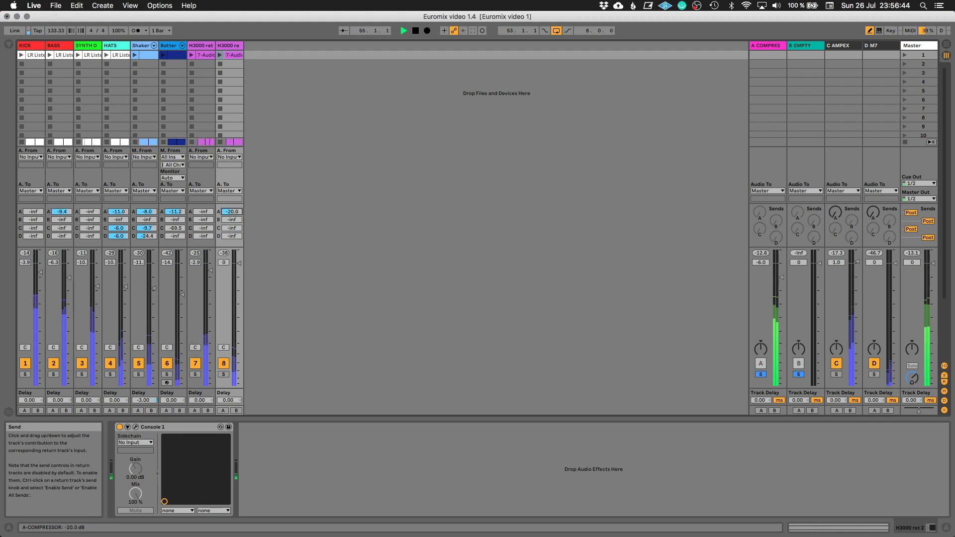
drag(233, 212, 64, 214)
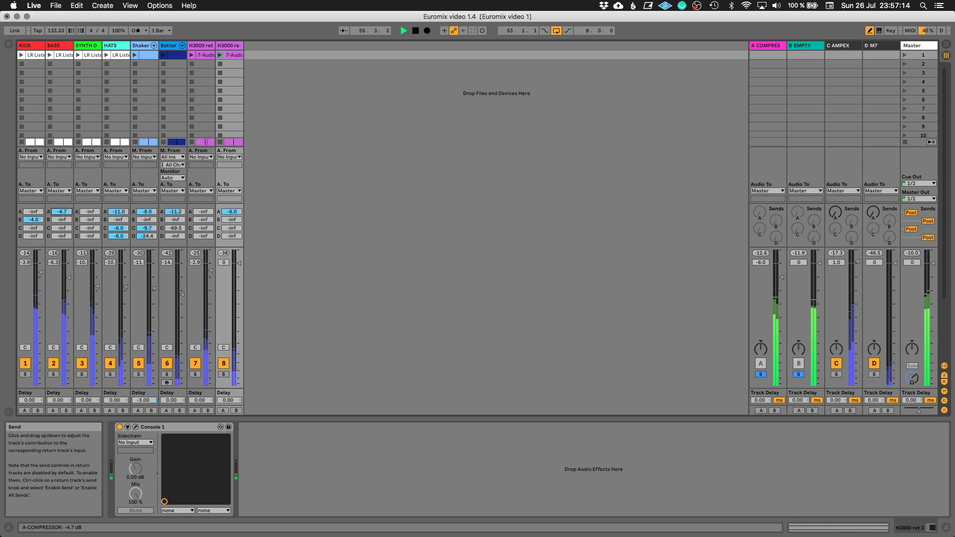
drag(232, 212, 232, 214)
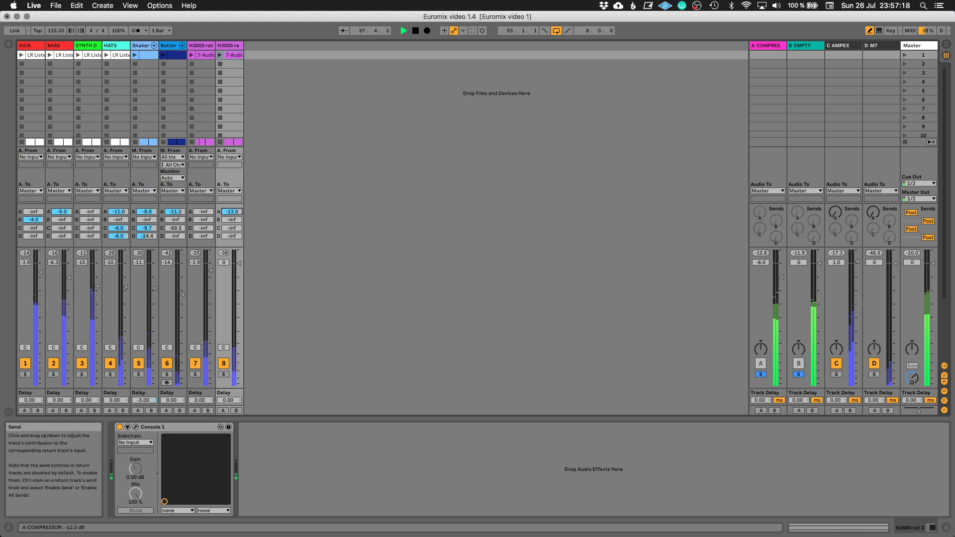
drag(146, 211, 146, 217)
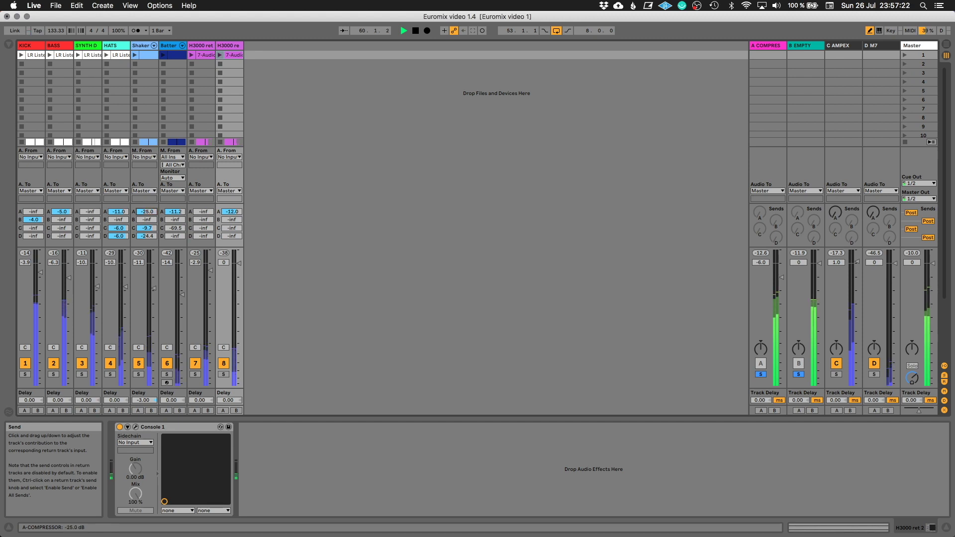
drag(146, 212, 146, 210)
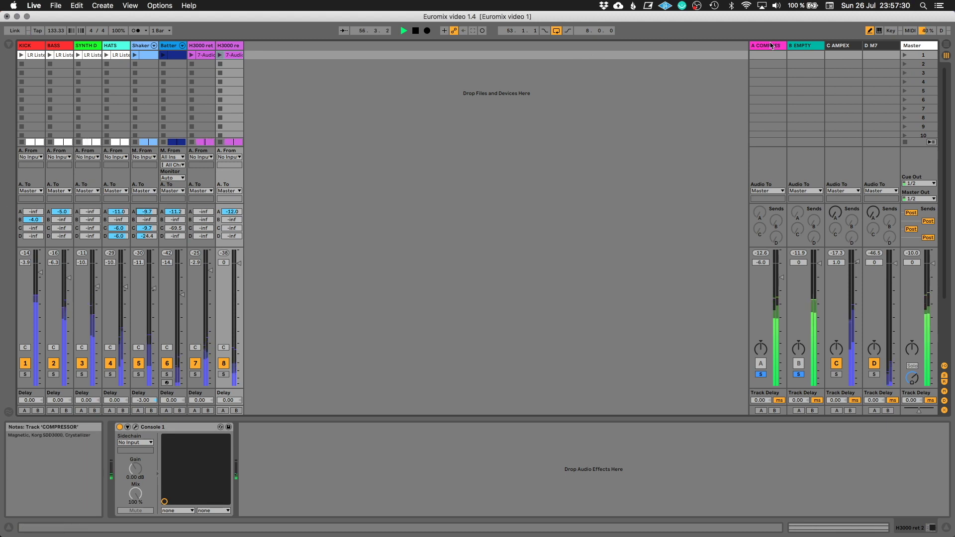
- Select return A and set its HyperCompressor to 0.31 ms attack, 33.4 ms release and -23.0 dB threshold
key(Right)
drag(164, 456, 189, 451)
drag(164, 499, 164, 499)
drag(164, 457, 163, 452)
click(189, 458)
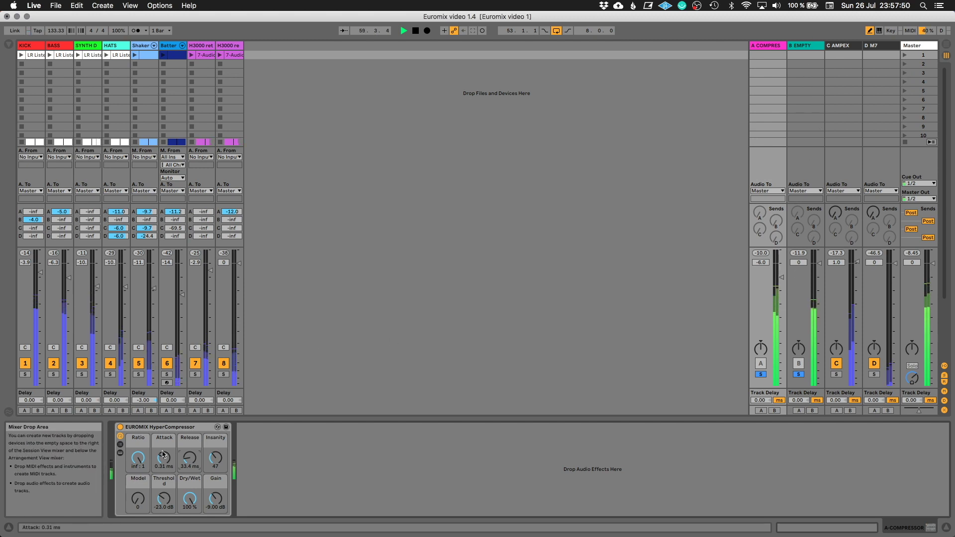
- Set the HyperCompressor's attack to 0.01 ms and release to 8.70 ms, and stop playback
drag(162, 455, 190, 467)
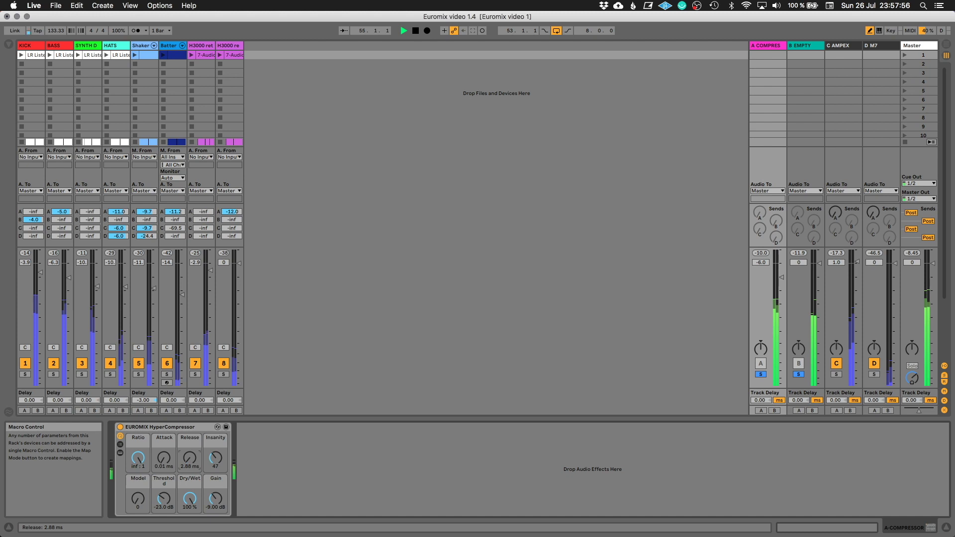
drag(189, 462, 189, 456)
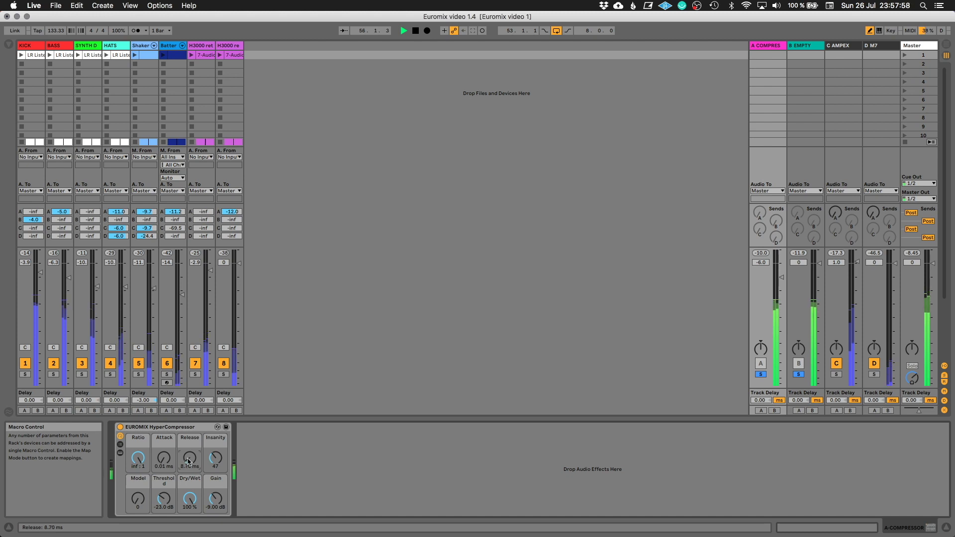
key(space)
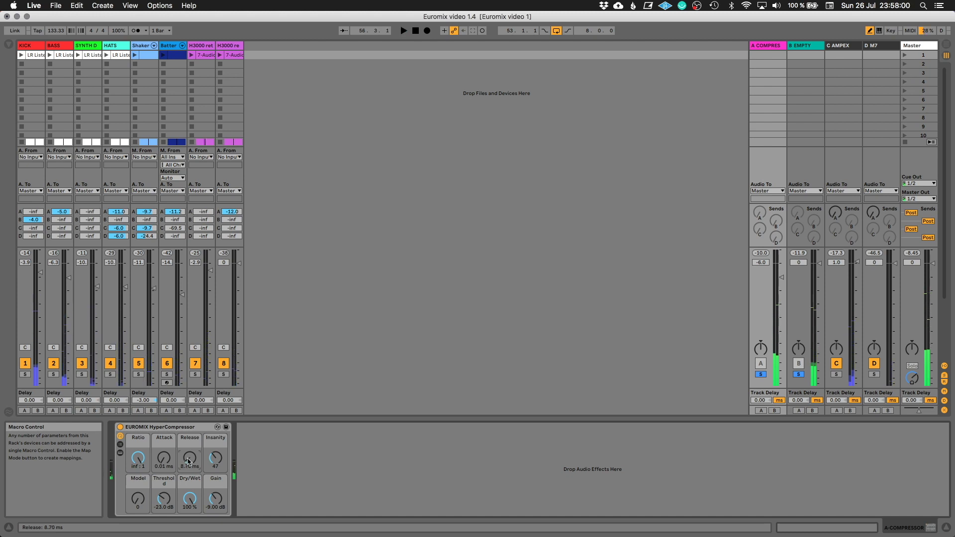